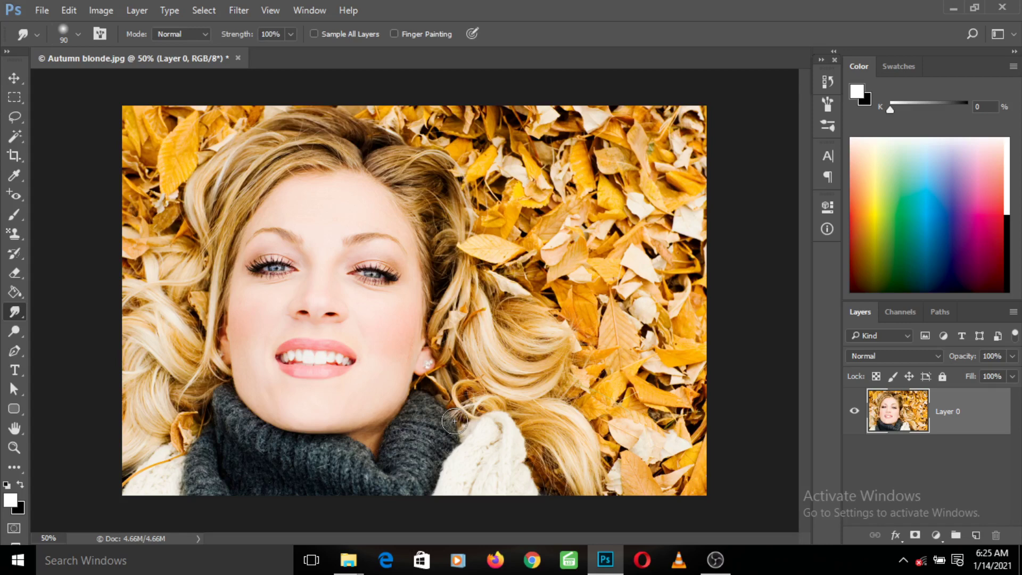
Switch from the Smudge tool to the Blur tool with a 400-pixel brush at 50% strength
{"action": "right_click", "coordinate": [435, 411]}
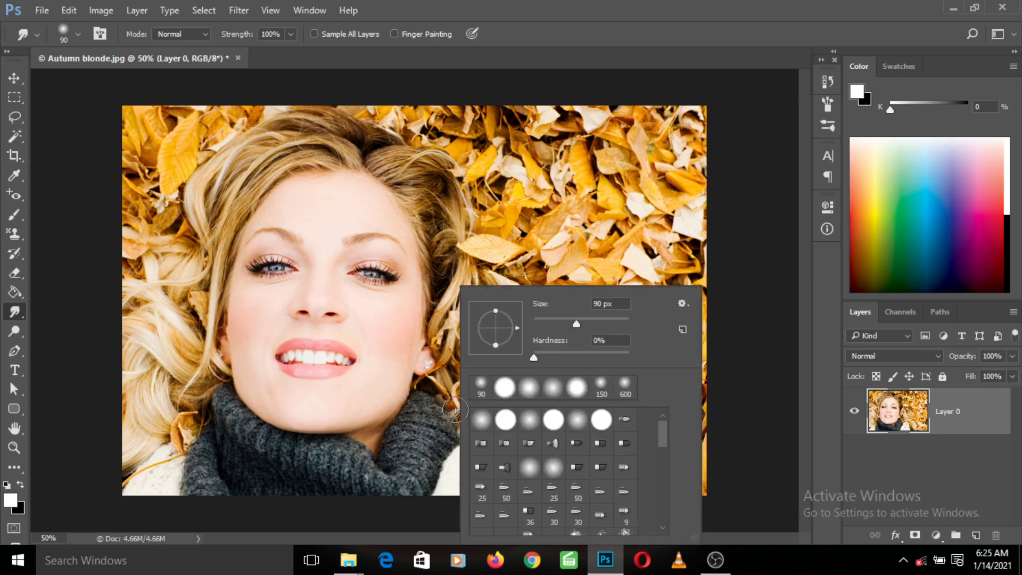
{"action": "left_click", "coordinate": [382, 368]}
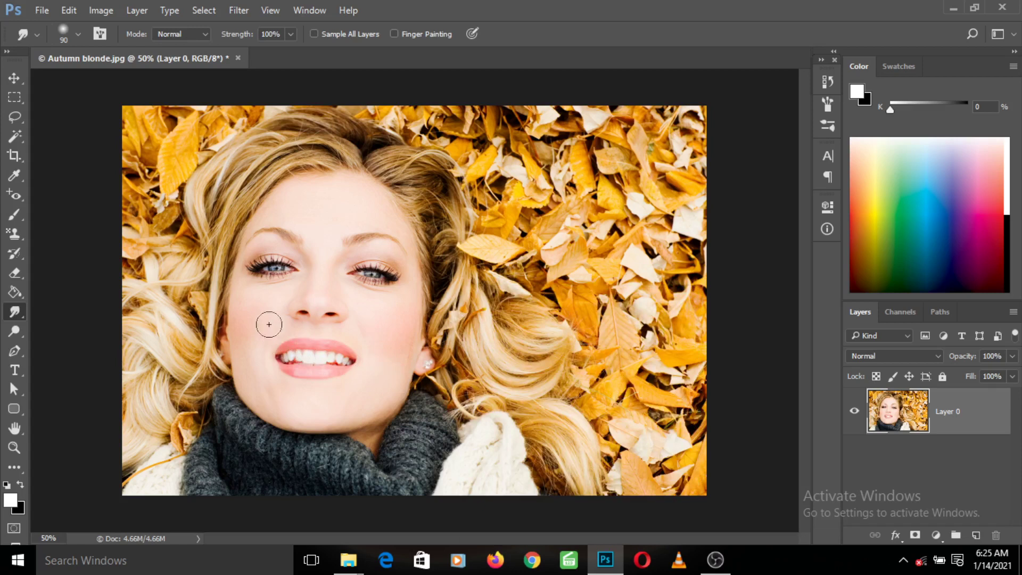
{"action": "right_click", "coordinate": [15, 314]}
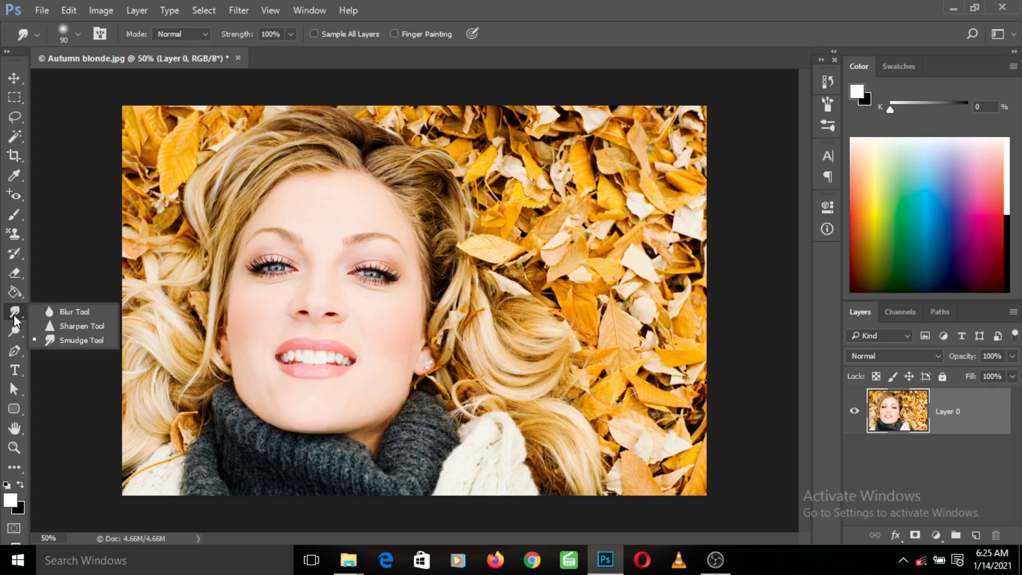
{"action": "left_click", "coordinate": [57, 312]}
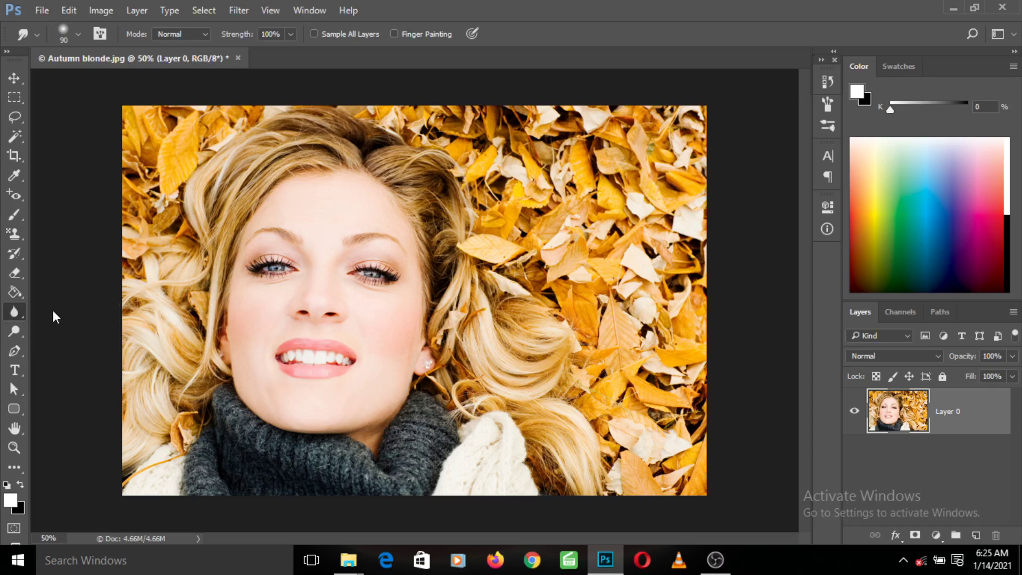
{"action": "right_click", "coordinate": [20, 311]}
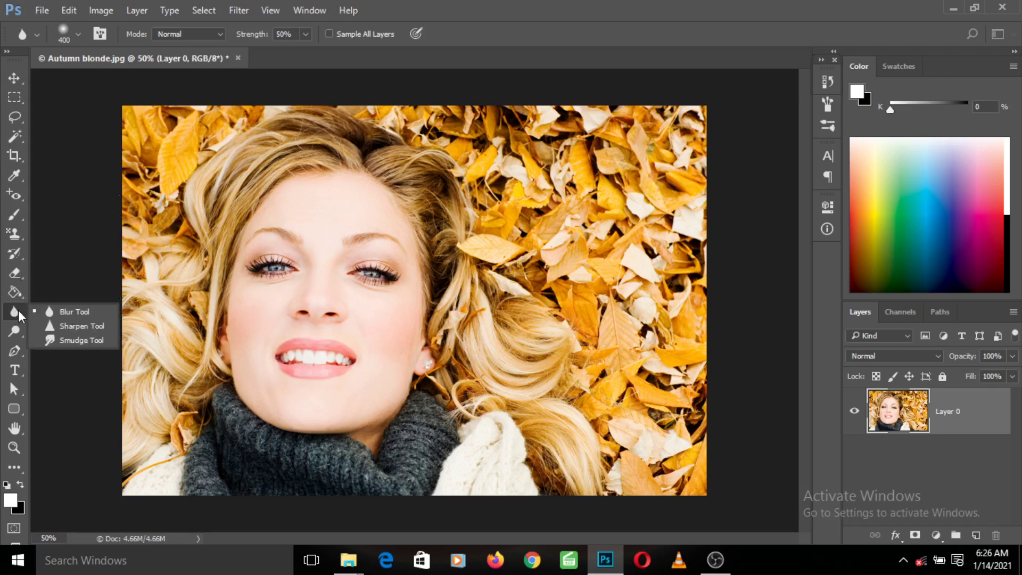
{"action": "left_click", "coordinate": [66, 311]}
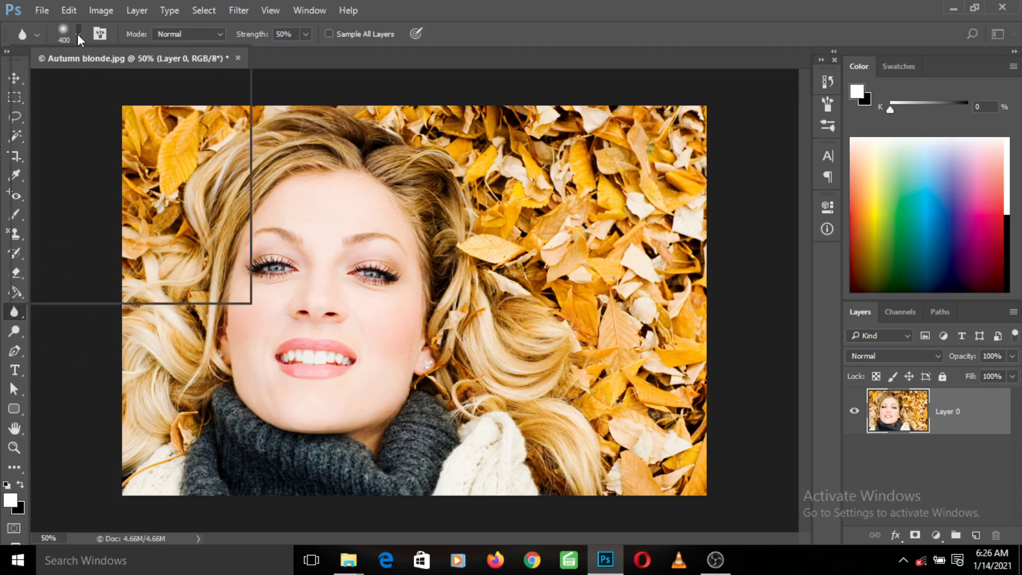
Shrink the blur brush to 143 pixels in the brush preset picker
{"action": "left_click", "coordinate": [78, 34]}
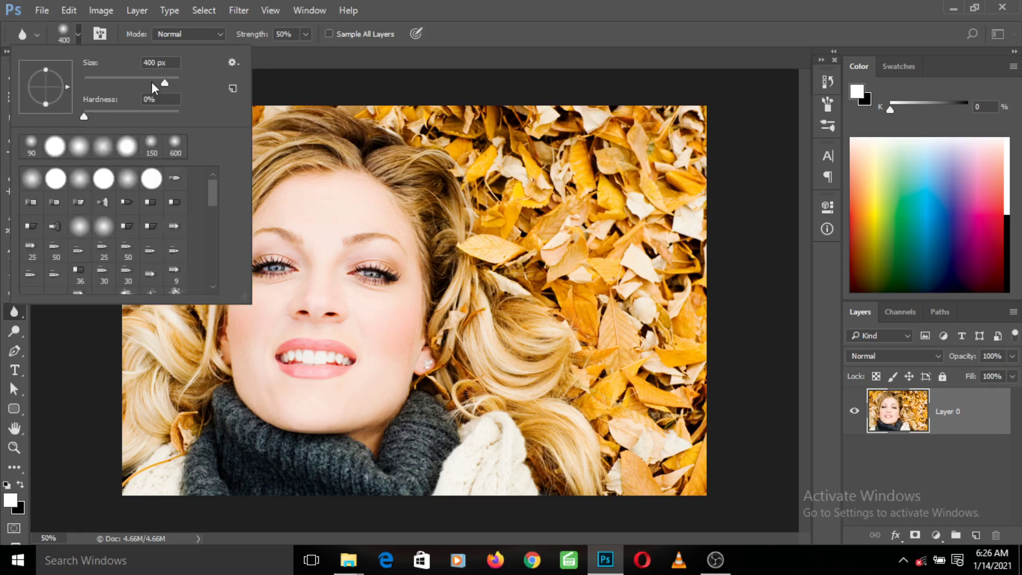
{"action": "left_click_drag", "start_coordinate": [142, 86], "coordinate": [141, 85]}
{"action": "left_click", "coordinate": [443, 8]}
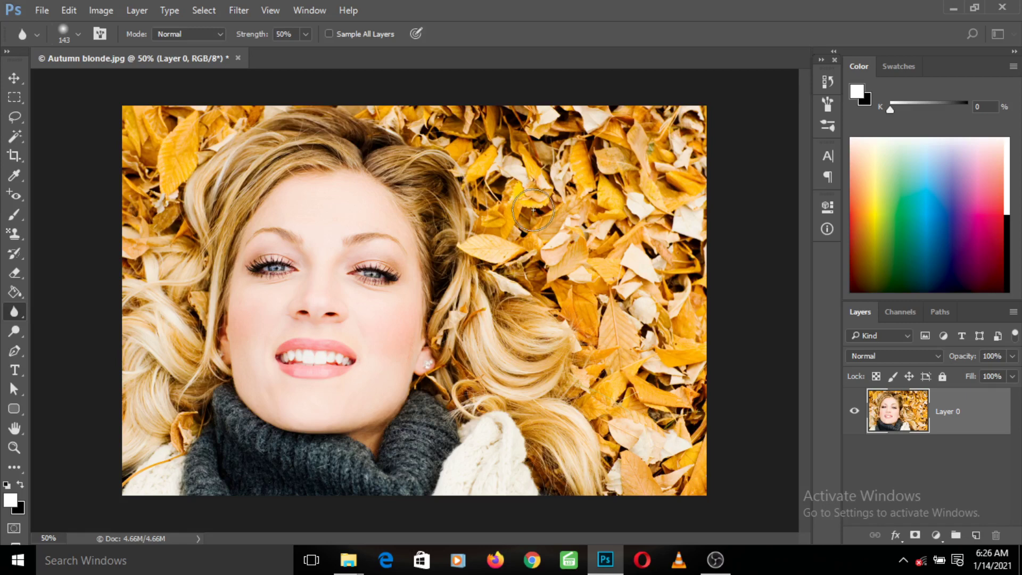
Blur the leaves above and right of the face, then enlarge the brush to 300
{"action": "left_click_drag", "start_coordinate": [533, 209], "coordinate": [498, 219]}
{"action": "key", "text": "bracketright"}
{"action": "key", "text": "bracketright"}
{"action": "key", "text": "bracketright"}
{"action": "key", "text": "bracketright"}
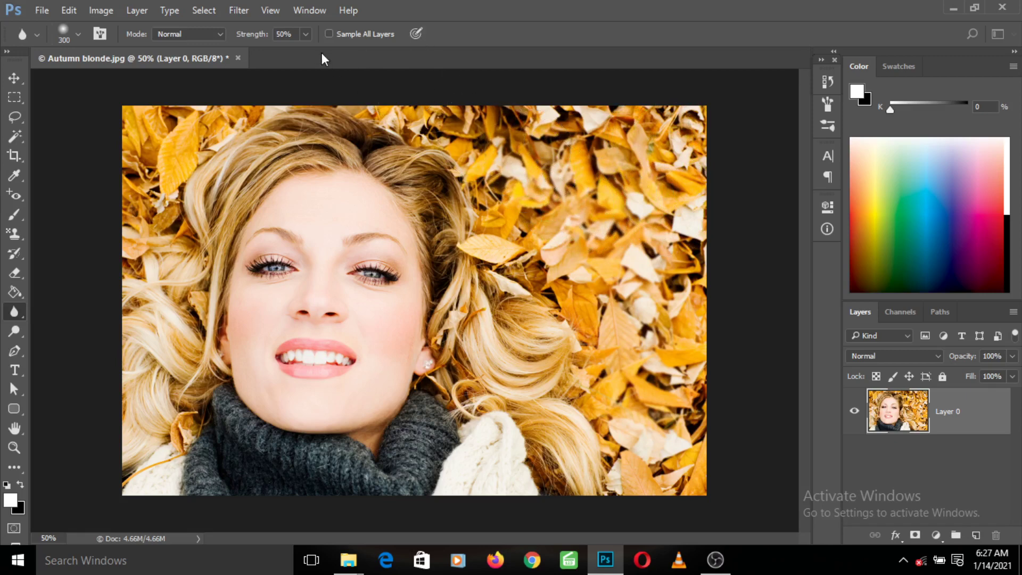
Raise blur strength to 100% and blur the leaves in the upper-right area
{"action": "left_click", "coordinate": [305, 35]}
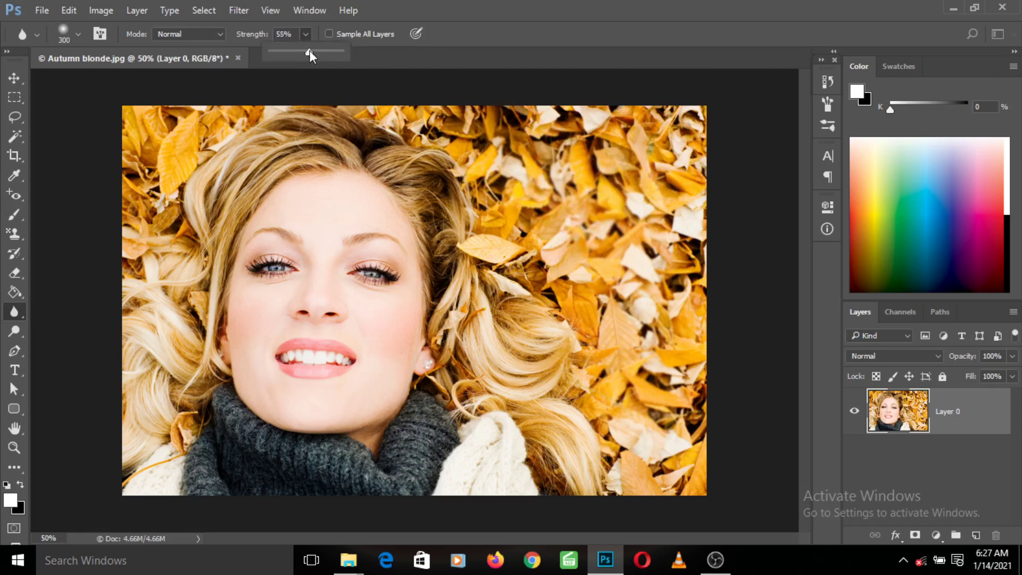
{"action": "left_click_drag", "start_coordinate": [308, 50], "coordinate": [350, 50]}
{"action": "left_click", "coordinate": [558, 166]}
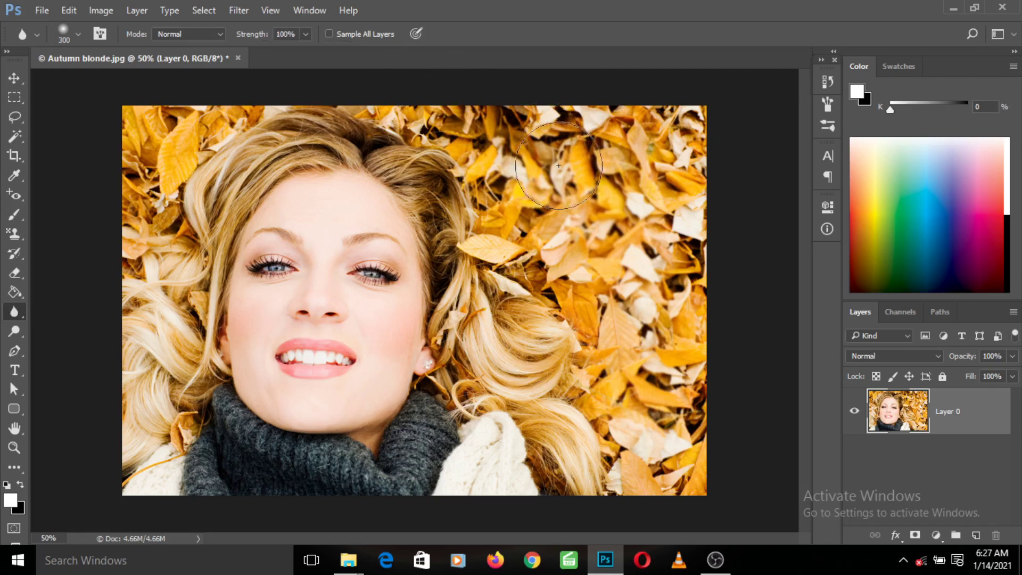
{"action": "mouse_move", "coordinate": [558, 166]}
{"action": "left_mouse_down"}
{"action": "mouse_move", "coordinate": [548, 205]}
{"action": "mouse_move", "coordinate": [654, 274]}
{"action": "mouse_move", "coordinate": [632, 388]}
{"action": "mouse_move", "coordinate": [487, 159]}
{"action": "mouse_move", "coordinate": [212, 135]}
{"action": "mouse_move", "coordinate": [149, 206]}
{"action": "mouse_move", "coordinate": [192, 125]}
{"action": "mouse_move", "coordinate": [137, 245]}
{"action": "mouse_move", "coordinate": [251, 103]}
{"action": "mouse_move", "coordinate": [136, 232]}
{"action": "mouse_move", "coordinate": [125, 182]}
{"action": "mouse_move", "coordinate": [137, 137]}
{"action": "mouse_move", "coordinate": [200, 96]}
{"action": "mouse_move", "coordinate": [365, 91]}
{"action": "mouse_move", "coordinate": [433, 103]}
{"action": "mouse_move", "coordinate": [558, 187]}
{"action": "mouse_move", "coordinate": [655, 486]}
{"action": "mouse_move", "coordinate": [650, 442]}
{"action": "mouse_move", "coordinate": [663, 370]}
{"action": "mouse_move", "coordinate": [644, 266]}
{"action": "mouse_move", "coordinate": [671, 223]}
{"action": "mouse_move", "coordinate": [665, 240]}
{"action": "mouse_move", "coordinate": [615, 207]}
{"action": "left_mouse_up"}
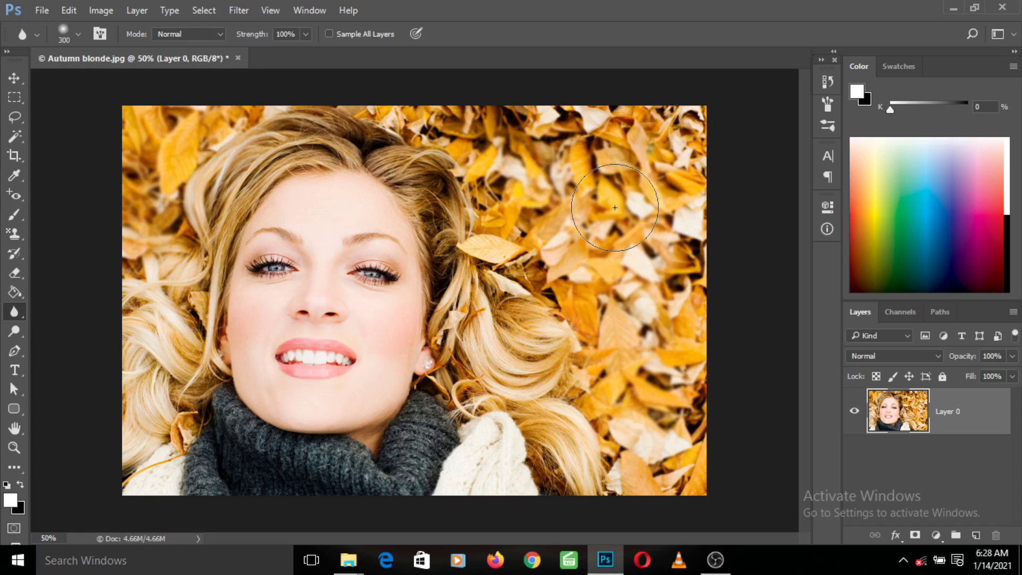
Blur the leaves in a stroke from the right side across to the upper-left corner
{"action": "mouse_move", "coordinate": [614, 208]}
{"action": "left_mouse_down"}
{"action": "mouse_move", "coordinate": [673, 134]}
{"action": "mouse_move", "coordinate": [567, 195]}
{"action": "mouse_move", "coordinate": [673, 474]}
{"action": "mouse_move", "coordinate": [456, 124]}
{"action": "mouse_move", "coordinate": [183, 103]}
{"action": "mouse_move", "coordinate": [137, 142]}
{"action": "mouse_move", "coordinate": [110, 228]}
{"action": "mouse_move", "coordinate": [141, 241]}
{"action": "mouse_move", "coordinate": [114, 183]}
{"action": "mouse_move", "coordinate": [164, 96]}
{"action": "mouse_move", "coordinate": [179, 116]}
{"action": "mouse_move", "coordinate": [231, 93]}
{"action": "mouse_move", "coordinate": [140, 125]}
{"action": "mouse_move", "coordinate": [133, 226]}
{"action": "mouse_move", "coordinate": [125, 222]}
{"action": "mouse_move", "coordinate": [137, 230]}
{"action": "mouse_move", "coordinate": [125, 219]}
{"action": "mouse_move", "coordinate": [120, 256]}
{"action": "mouse_move", "coordinate": [126, 235]}
{"action": "mouse_move", "coordinate": [146, 259]}
{"action": "mouse_move", "coordinate": [110, 228]}
{"action": "mouse_move", "coordinate": [138, 142]}
{"action": "mouse_move", "coordinate": [137, 132]}
{"action": "mouse_move", "coordinate": [119, 137]}
{"action": "mouse_move", "coordinate": [128, 115]}
{"action": "mouse_move", "coordinate": [226, 103]}
{"action": "left_mouse_up"}
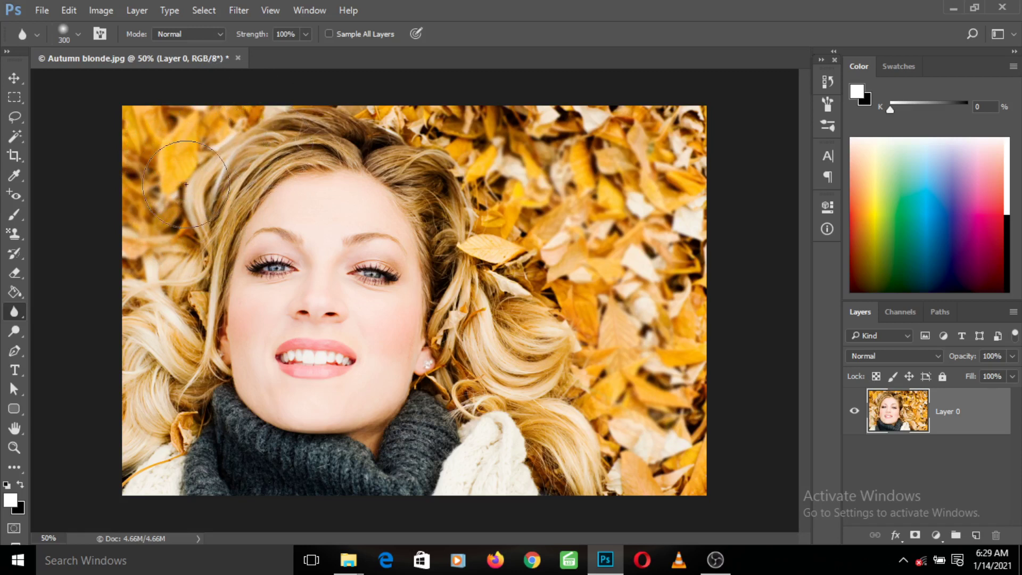
Switch to a 300-pixel Sharpen brush and sharpen the forehead and hairline
{"action": "right_click", "coordinate": [17, 312]}
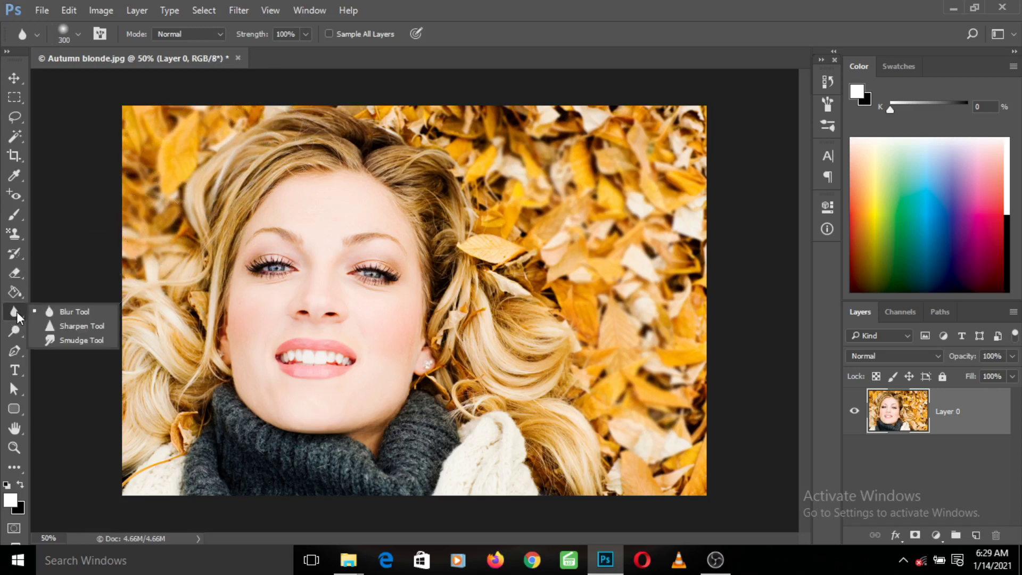
{"action": "left_click", "coordinate": [75, 326]}
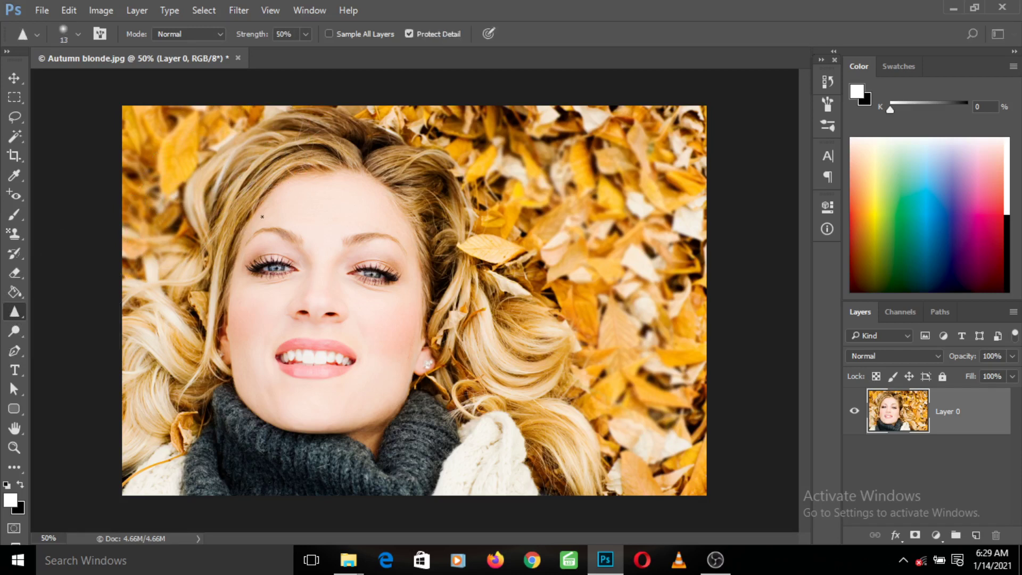
{"action": "key", "text": "bracketright"}
{"action": "key", "text": "bracketright"}
{"action": "key", "text": "bracketright"}
{"action": "key", "text": "bracketright"}
{"action": "key", "text": "bracketright"}
{"action": "key", "text": "bracketright"}
{"action": "key", "text": "bracketright"}
{"action": "key", "text": "bracketright"}
{"action": "key", "text": "bracketright"}
{"action": "key", "text": "bracketright"}
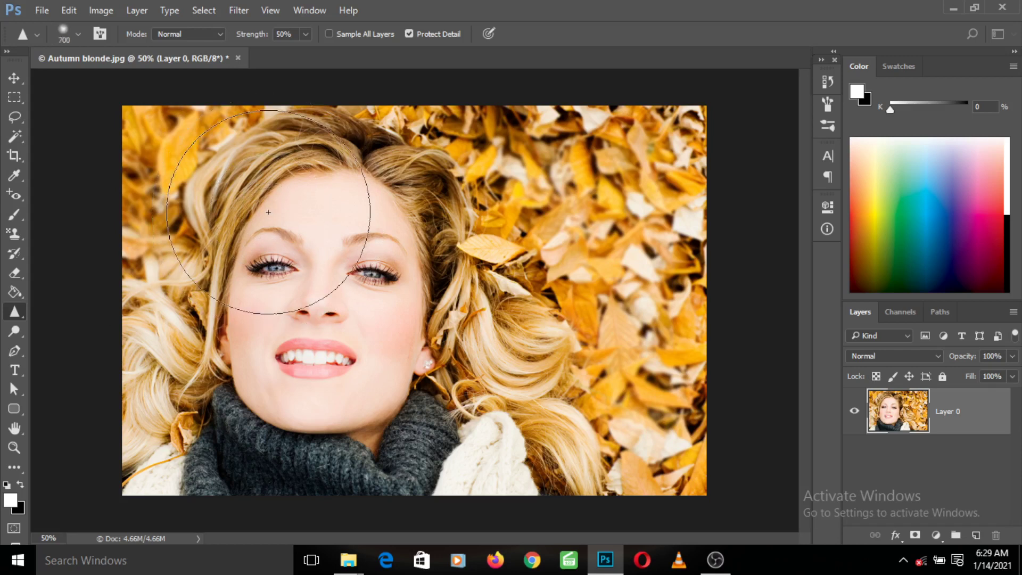
{"action": "key", "text": "bracketleft"}
{"action": "key", "text": "bracketleft"}
{"action": "key", "text": "bracketleft"}
{"action": "key", "text": "bracketleft"}
{"action": "key", "text": "bracketleft"}
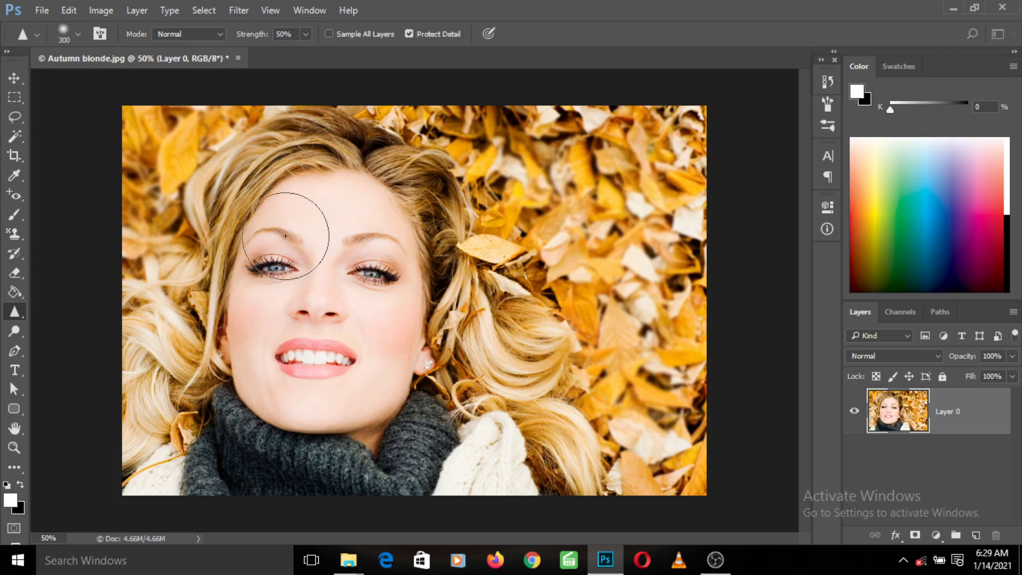
{"action": "left_click_drag", "start_coordinate": [293, 191], "coordinate": [258, 187]}
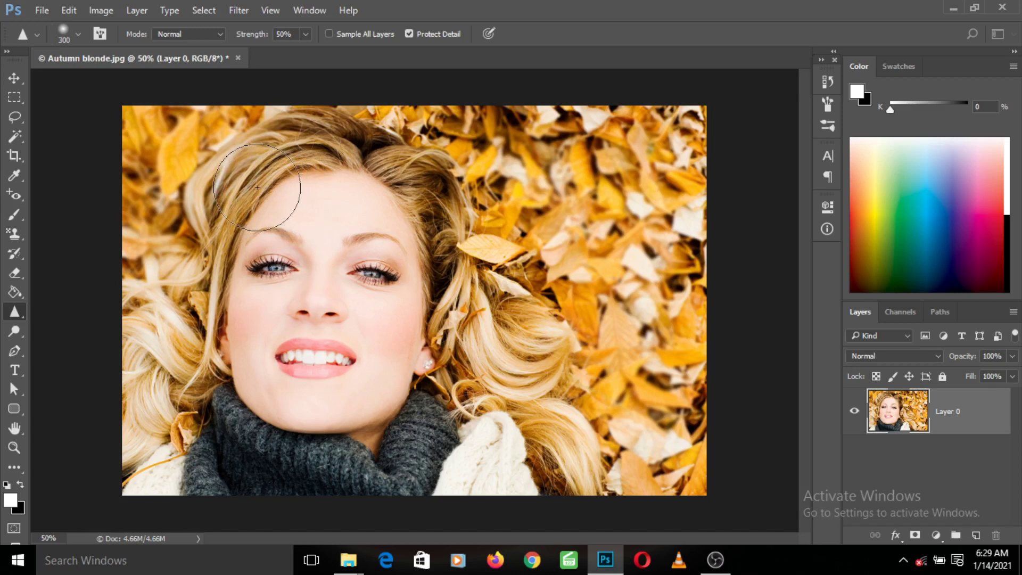
{"action": "mouse_move", "coordinate": [258, 187]}
{"action": "left_mouse_down"}
{"action": "mouse_move", "coordinate": [265, 162]}
{"action": "mouse_move", "coordinate": [361, 203]}
{"action": "mouse_move", "coordinate": [384, 287]}
{"action": "left_mouse_up"}
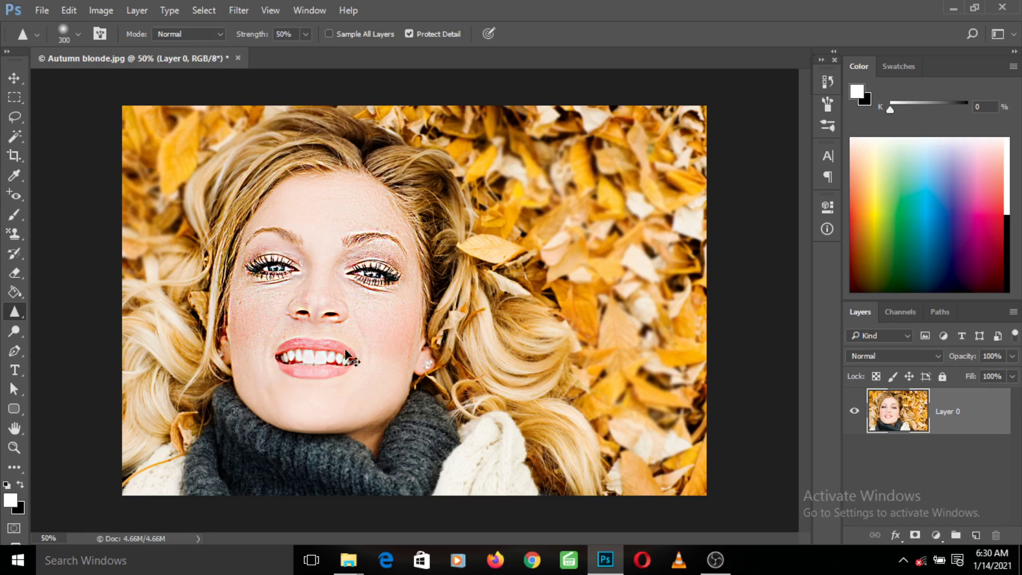
Undo the heavy over-sharpening of the face with Ctrl+Z
{"action": "key", "text": "ctrl+z"}
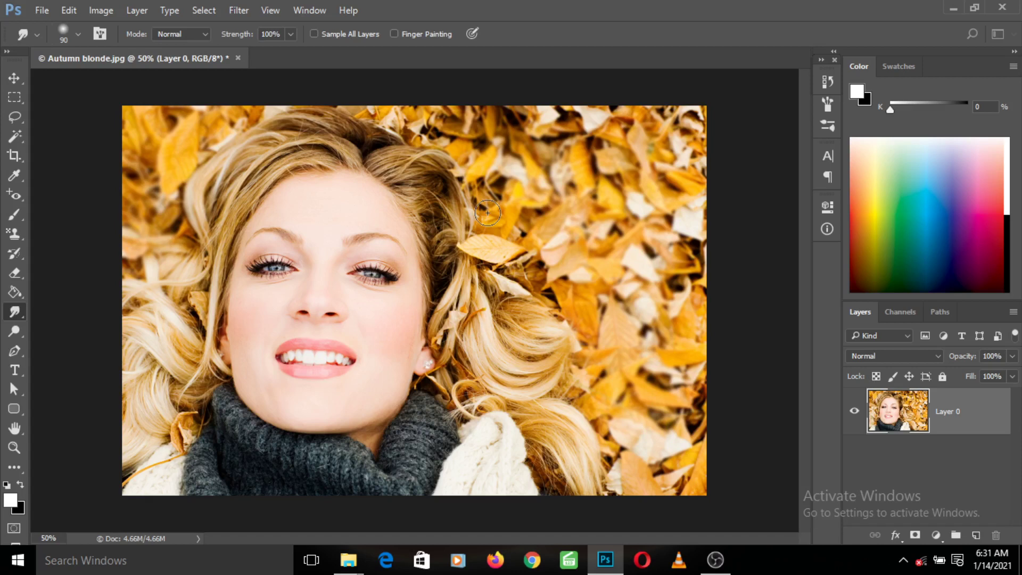
Resize the smudge brush to 100 pixels and smear a streak through the leaves right of the hair
{"action": "key", "text": "bracketright"}
{"action": "key", "text": "bracketright"}
{"action": "key", "text": "bracketright"}
{"action": "key", "text": "bracketleft"}
{"action": "key", "text": "bracketleft"}
{"action": "key", "text": "bracketleft"}
{"action": "key", "text": "bracketleft"}
{"action": "key", "text": "bracketleft"}
{"action": "left_click_drag", "start_coordinate": [512, 173], "coordinate": [542, 245]}
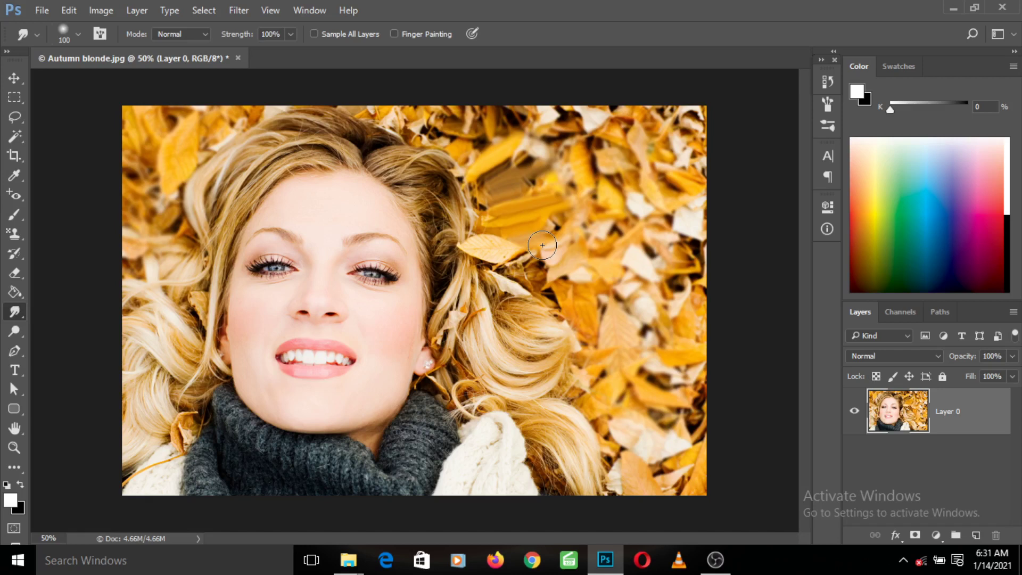
Smear the right-side, top-edge, top-left and lower-right leaves into painterly streaks
{"action": "left_click_drag", "start_coordinate": [542, 245], "coordinate": [692, 223]}
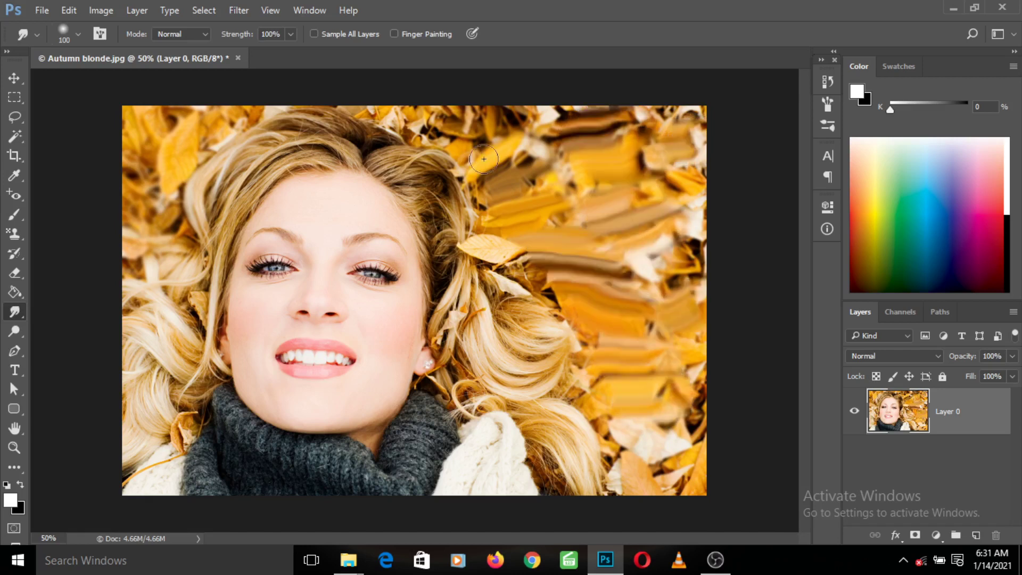
{"action": "left_click_drag", "start_coordinate": [532, 122], "coordinate": [419, 121]}
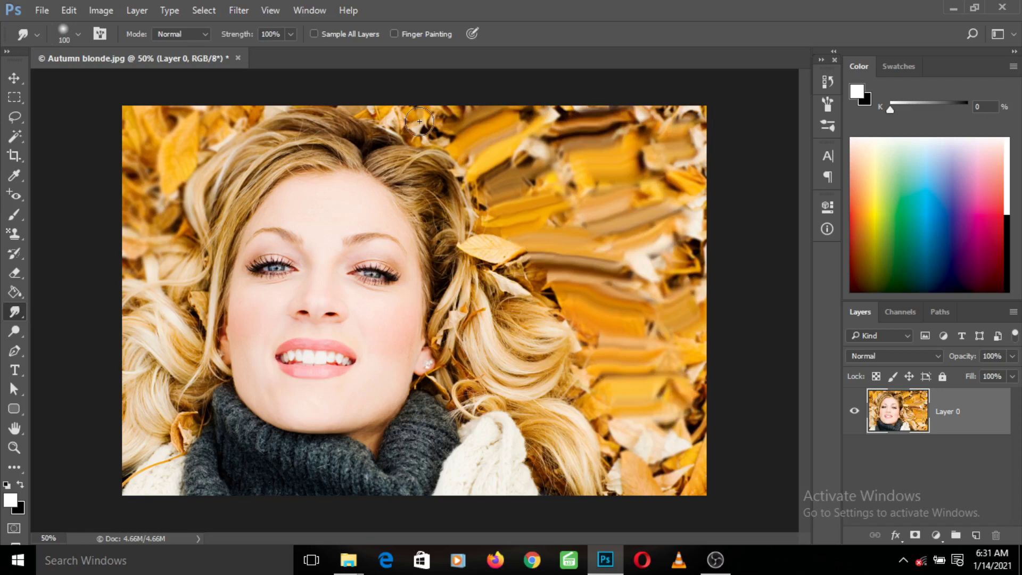
{"action": "left_click_drag", "start_coordinate": [229, 130], "coordinate": [179, 200]}
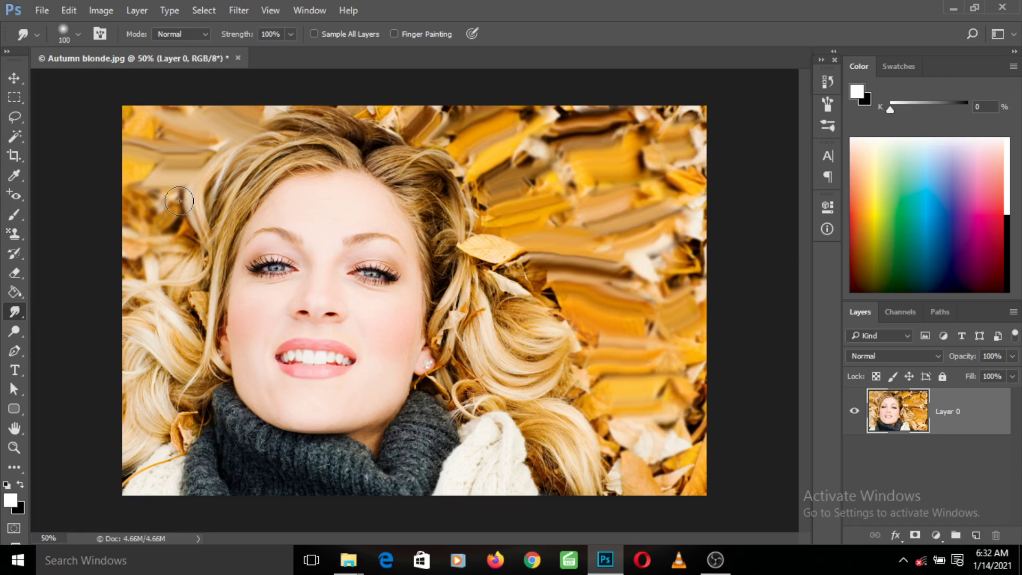
{"action": "left_click_drag", "start_coordinate": [697, 399], "coordinate": [564, 420]}
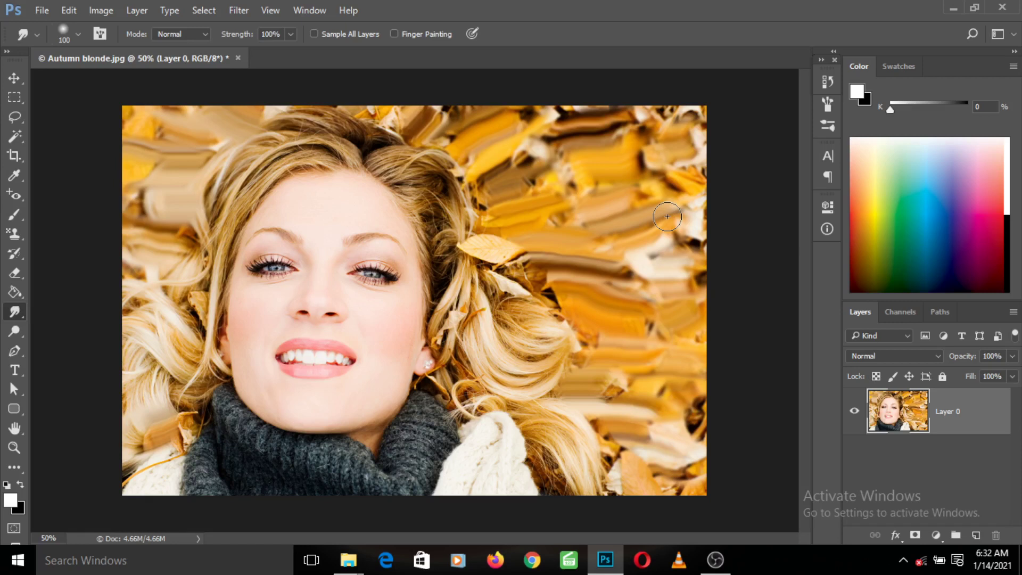
{"action": "left_click_drag", "start_coordinate": [667, 216], "coordinate": [531, 185]}
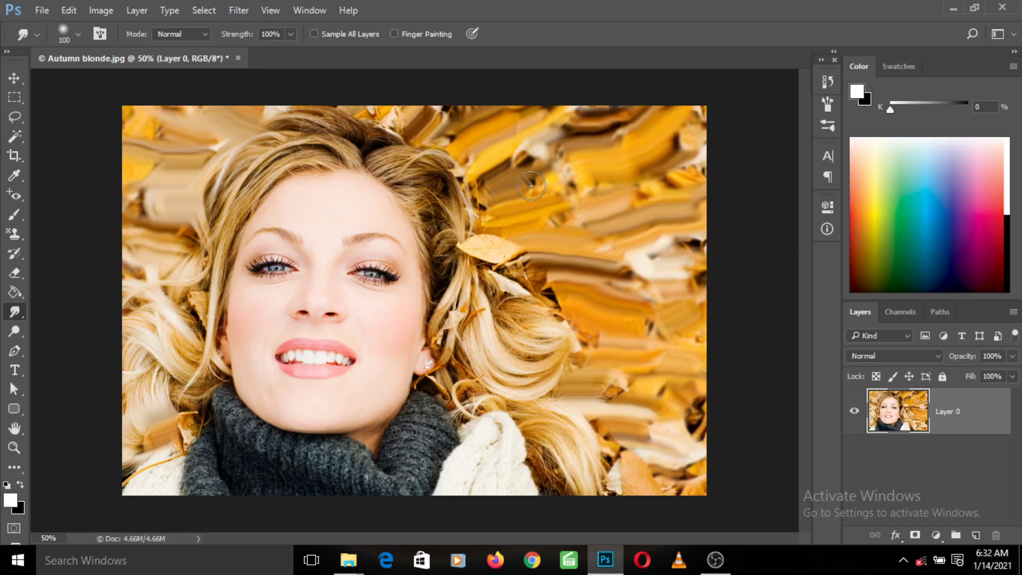
{"action": "left_click_drag", "start_coordinate": [531, 185], "coordinate": [546, 224]}
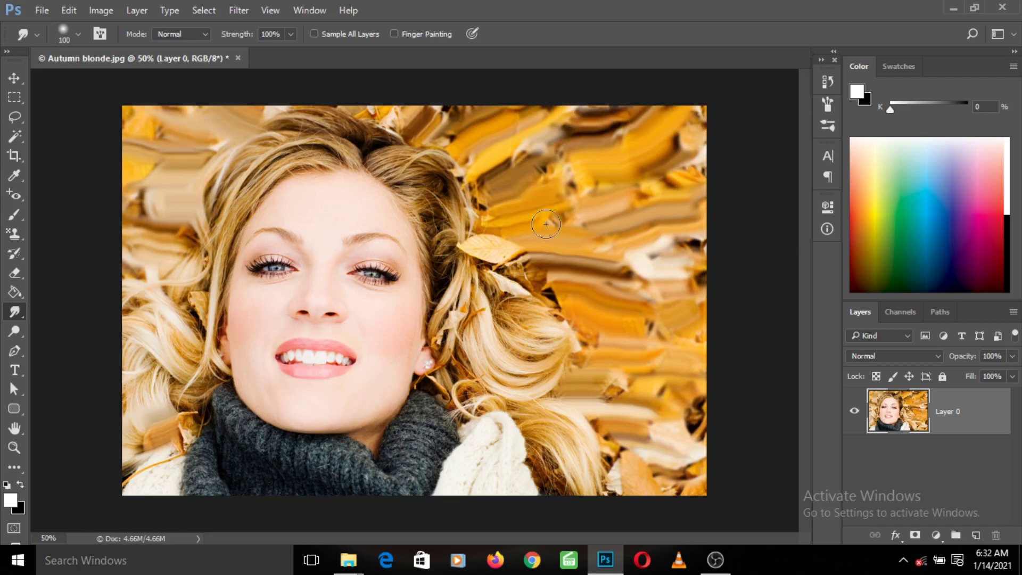